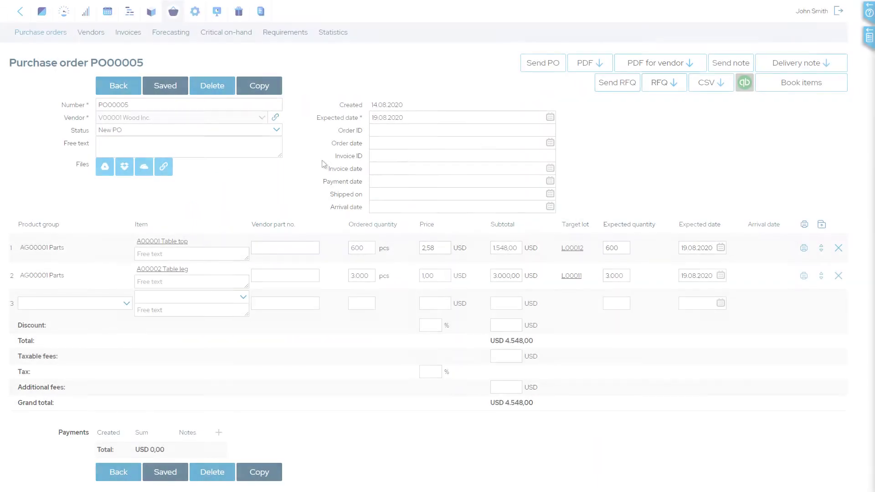
Give PO00005 invoice ID 123 and today's invoice date, save it, and add it to QuickBooks
left_click(385, 156)
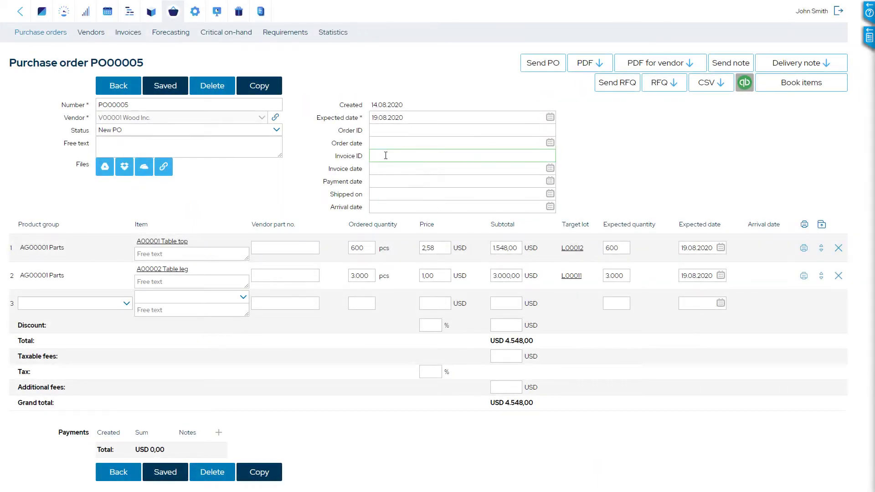
type("123")
left_click(386, 169)
left_click(438, 274)
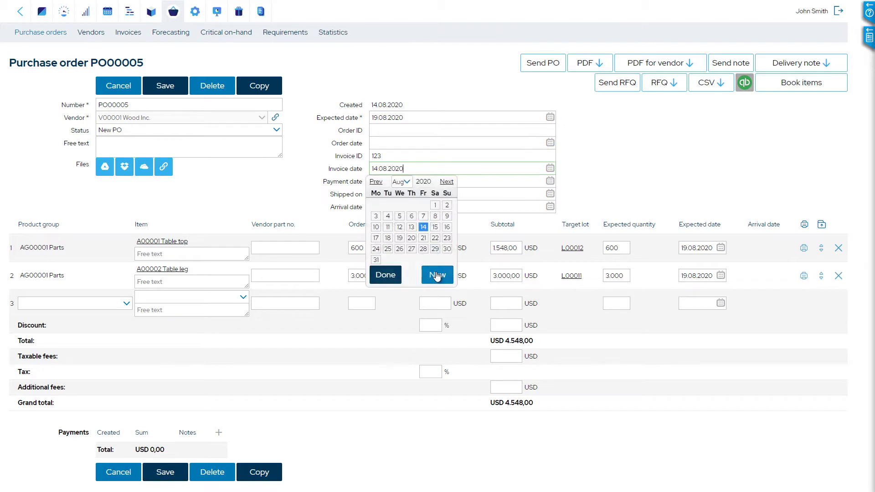
left_click(171, 88)
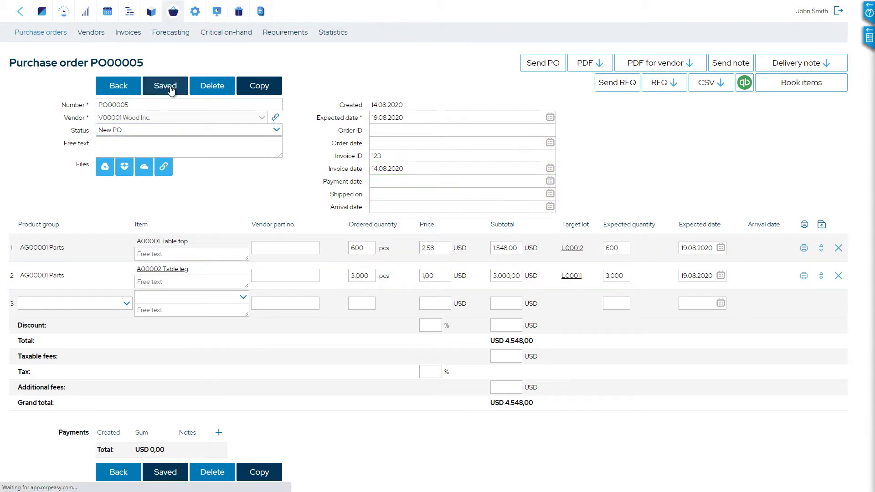
left_click(744, 83)
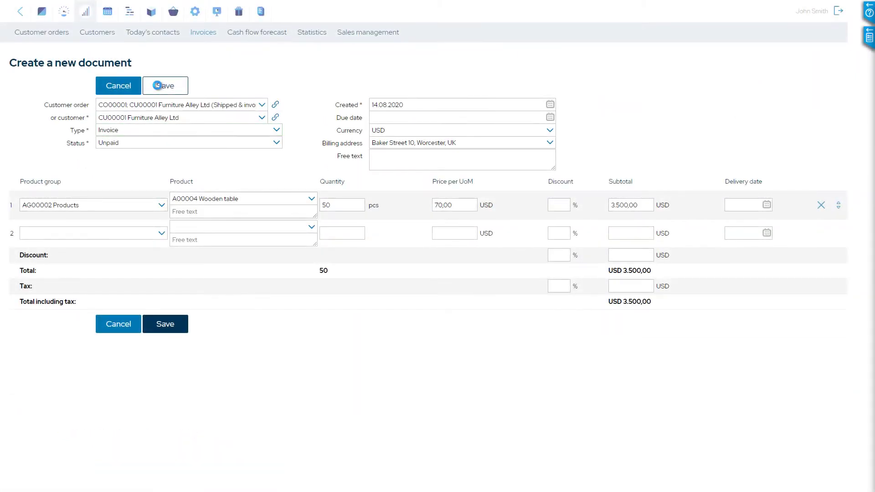
Save invoice I00012 for 50 wooden tables and add it to QuickBooks
left_click(159, 89)
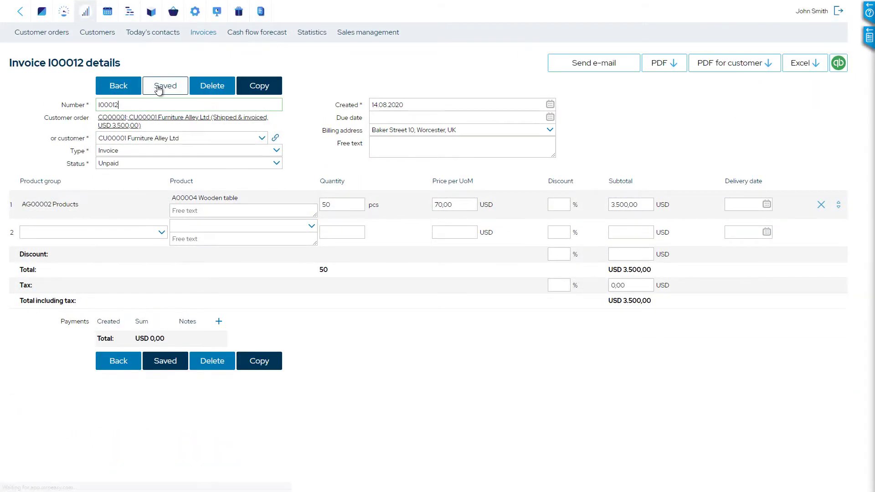
left_click(839, 62)
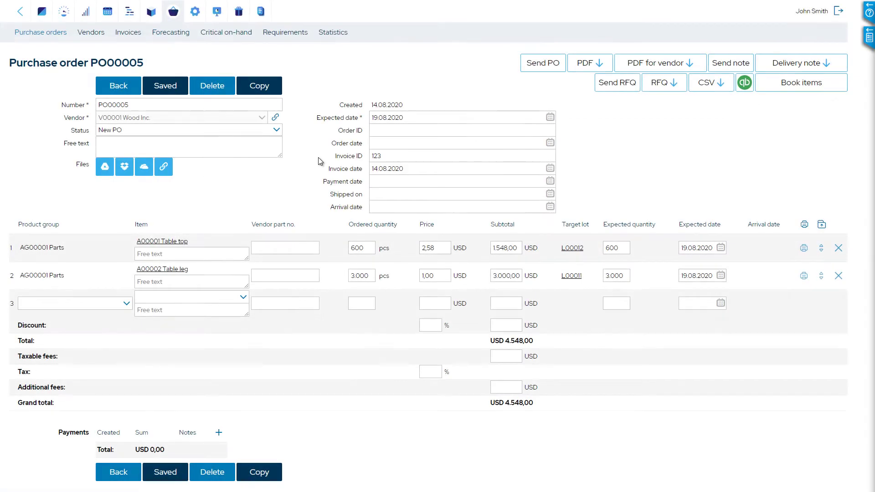
Set PO00005's arrival date to now (14.08.2020 15:10) and save it as received
left_click(390, 208)
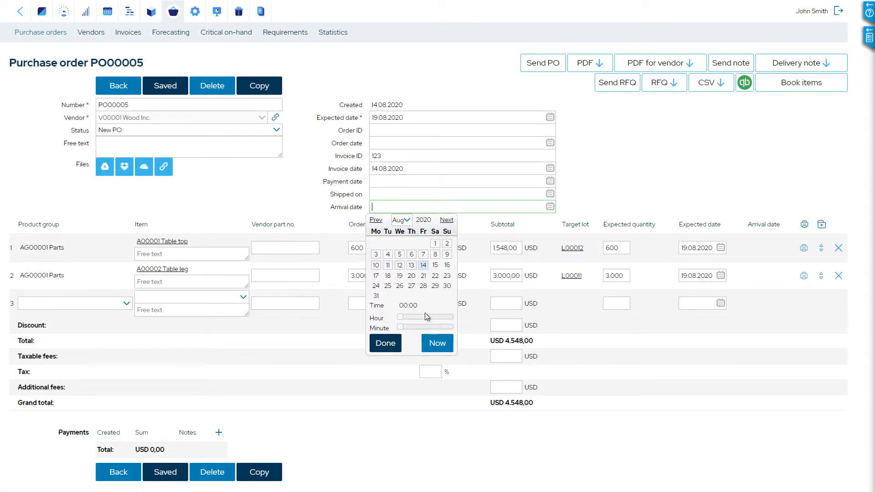
left_click(438, 343)
left_click(157, 90)
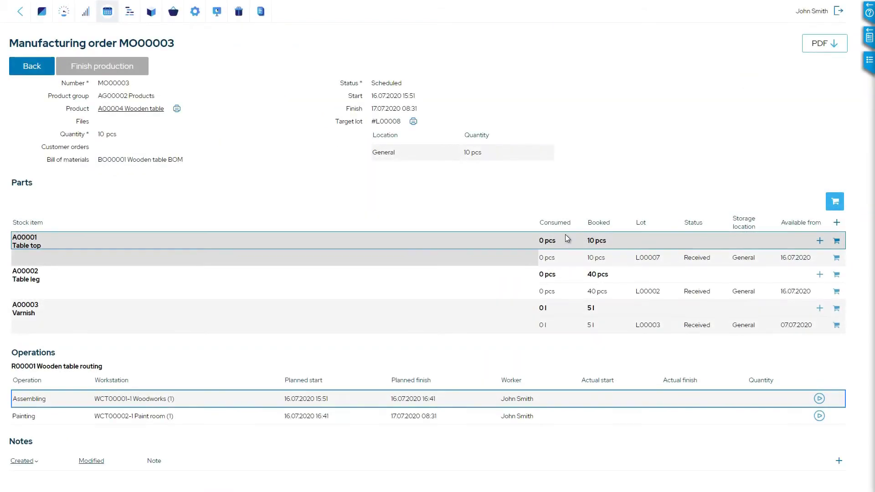
Consume parts for 10 wooden tables on MO00003 and mark its production finished
left_click(830, 208)
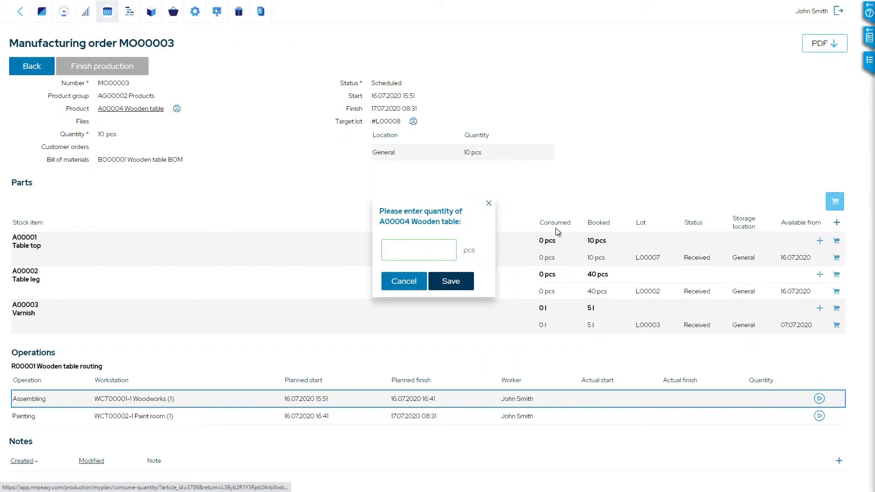
type("10")
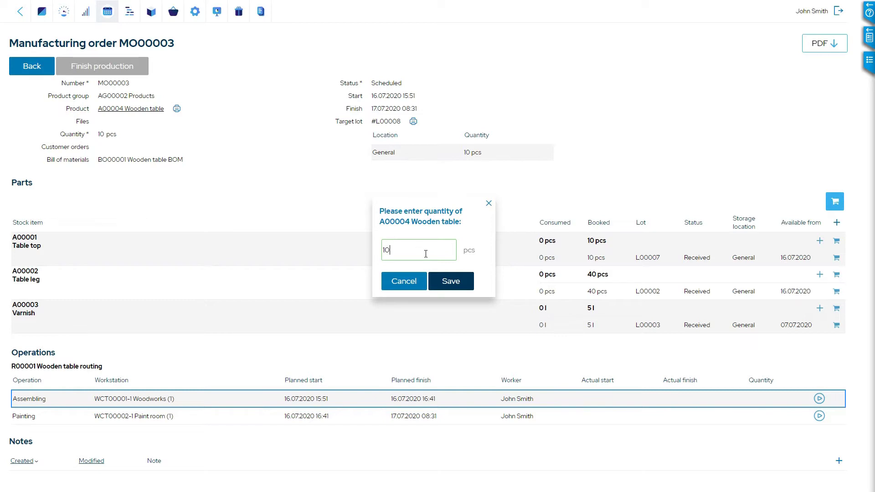
left_click(452, 277)
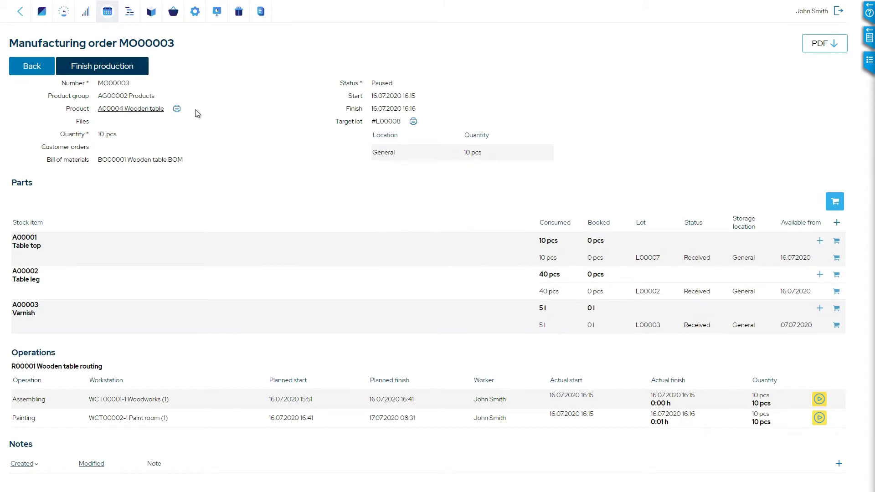
left_click(115, 73)
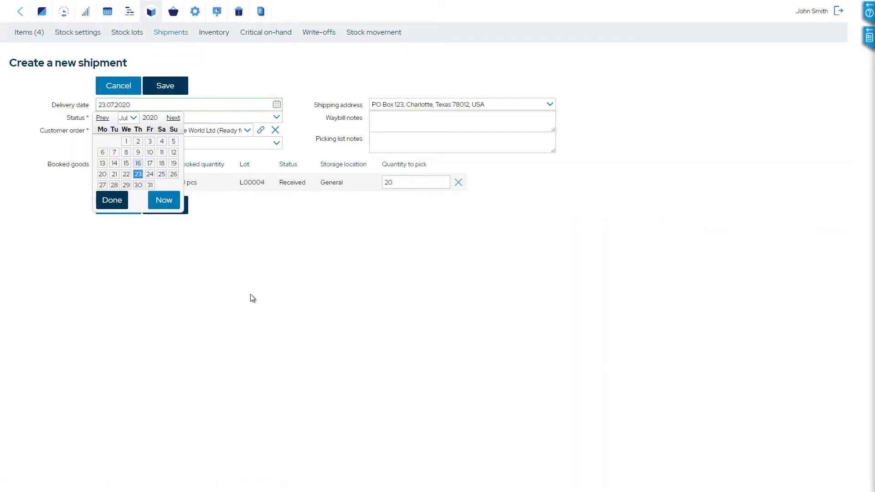
Save the new 20-table shipment as S00003
left_click(171, 90)
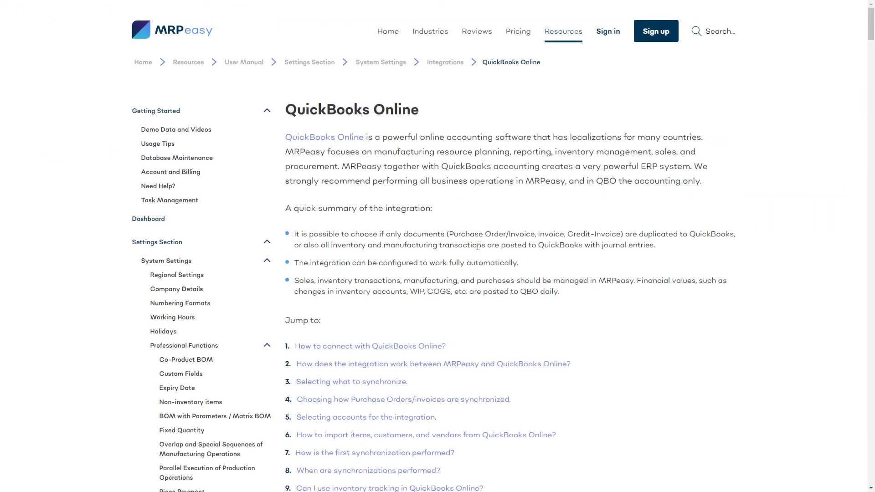
Jump to 'How does the integration work between MRPeasy and QuickBooks Online?' and scroll through the events table
left_click(441, 364)
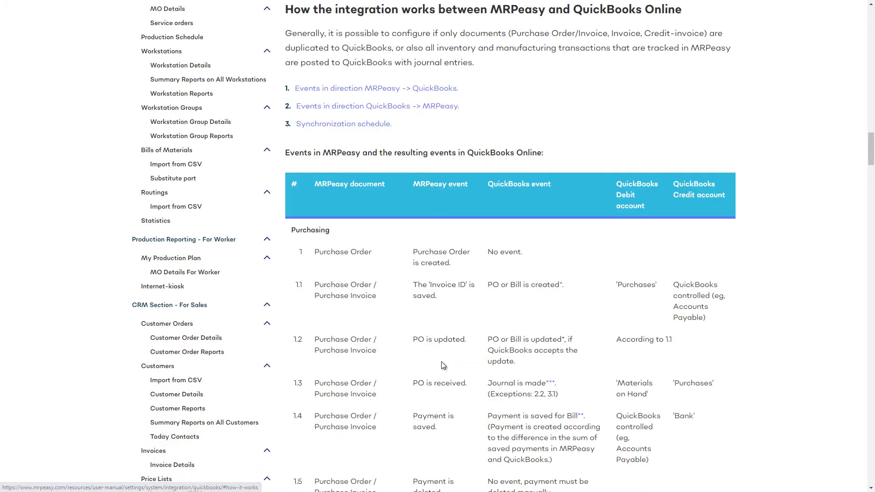
scroll(355, 239, "down", 5)
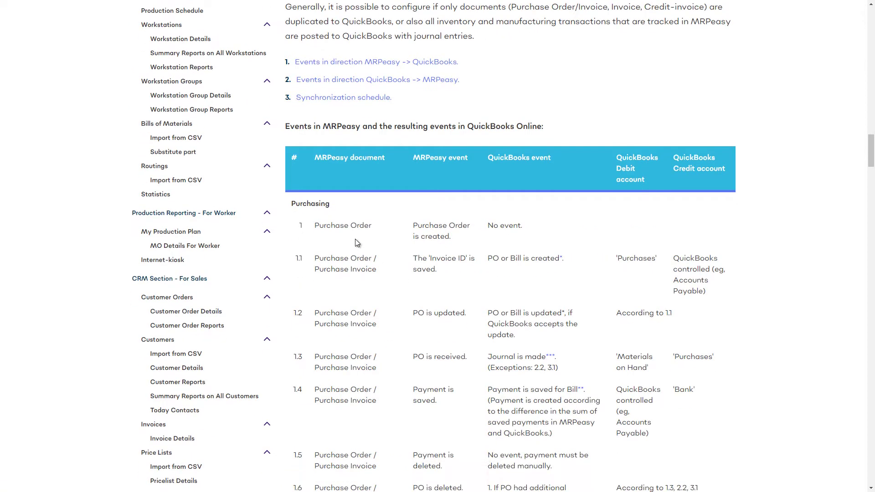
scroll(355, 240, "down", 9)
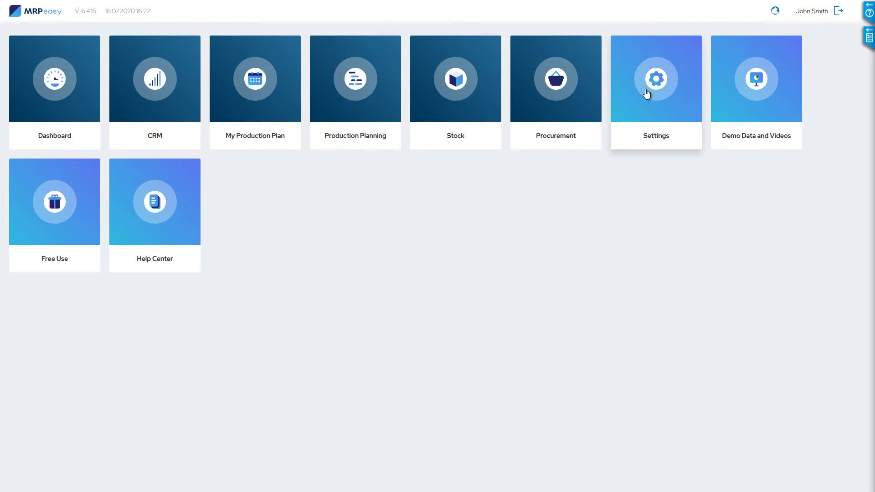
Go to the Settings tile from the main menu
left_click(646, 89)
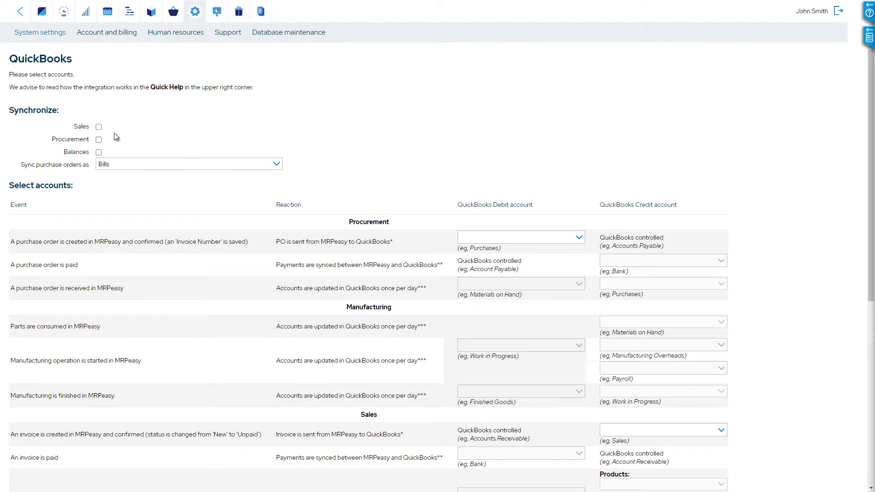
Tick Sales and Procurement sync and set purchase orders to sync as Bills
mouse_move(91, 129)
left_click(99, 128)
mouse_move(82, 143)
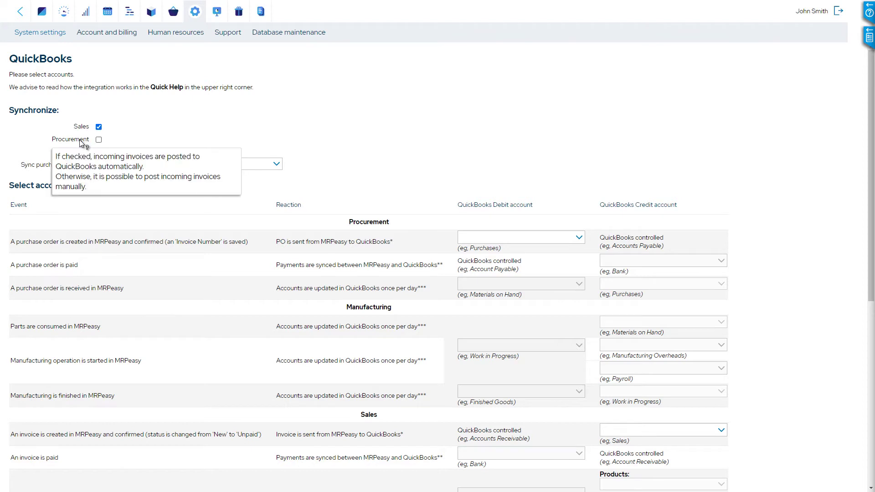
left_click(99, 140)
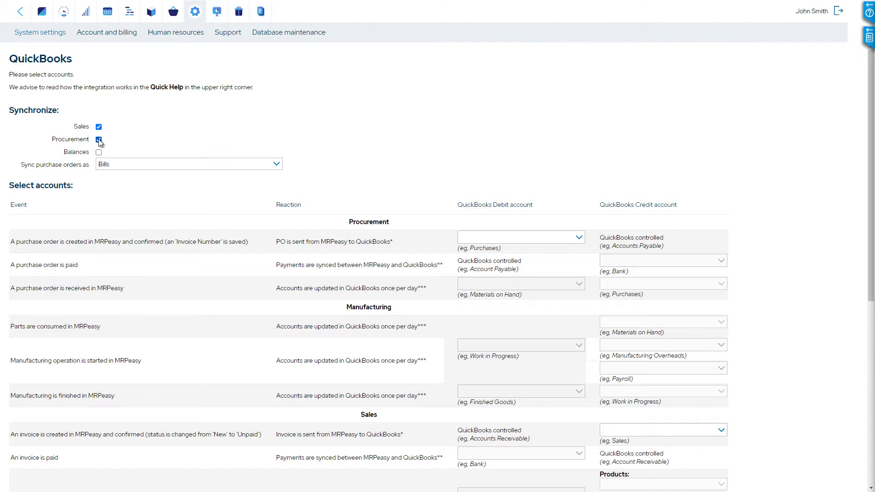
mouse_move(76, 156)
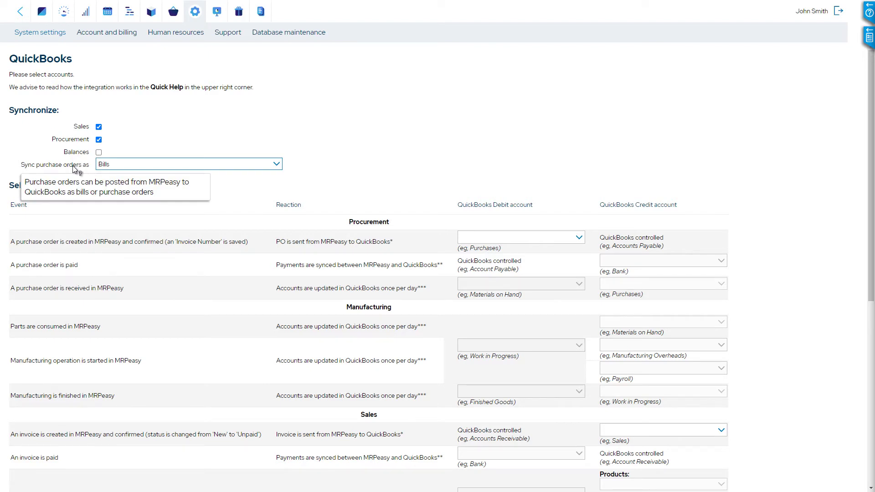
left_click(123, 167)
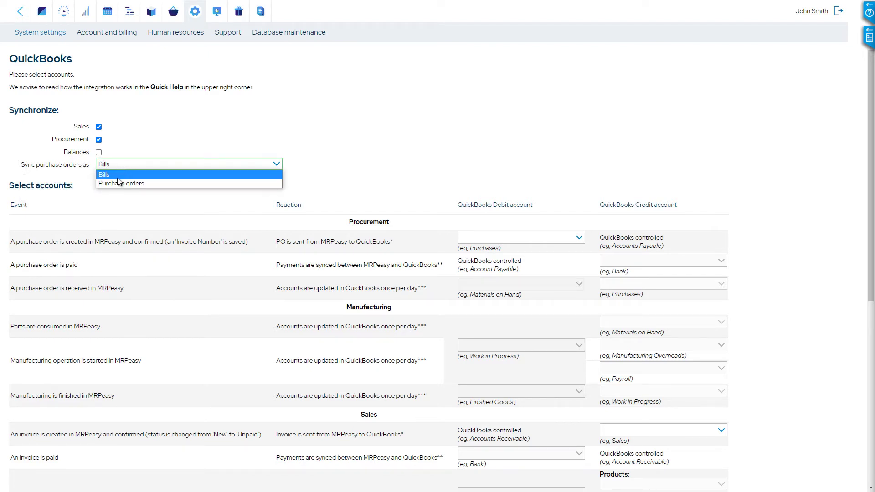
left_click(119, 175)
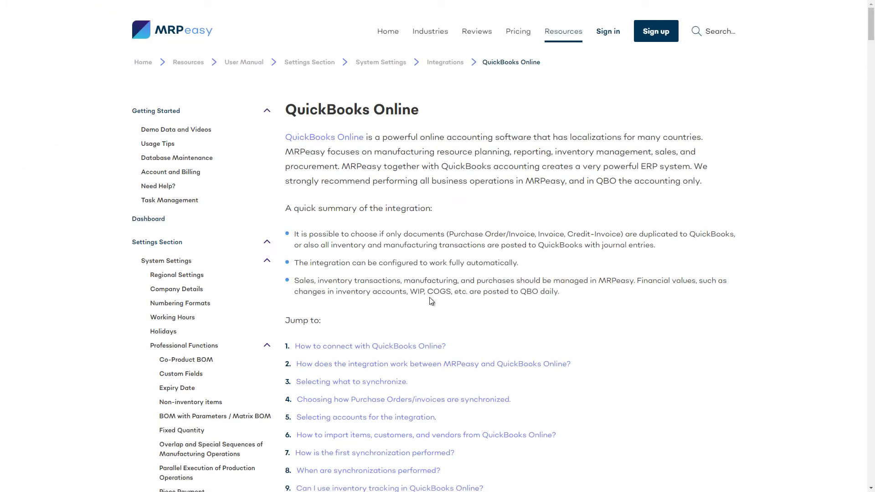
Follow the 'Choosing how Purchase Orders/invoices are synchronized.' link and scroll down to Step 4
left_click(394, 401)
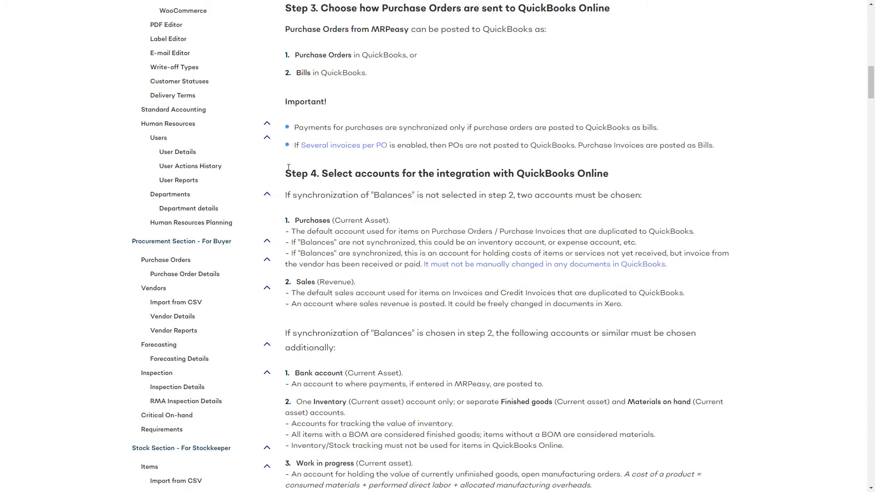
scroll(299, 272, "down", 7)
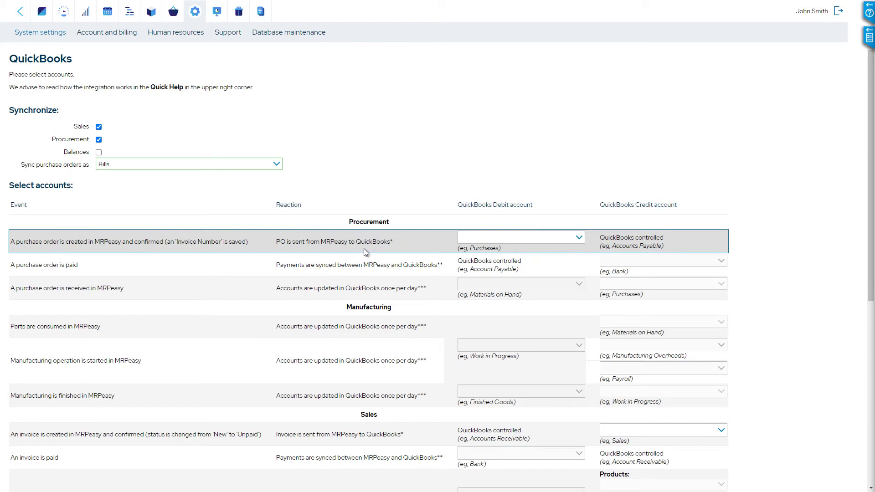
Map Purchases as the purchase order debit account and Sales as the invoice credit account
left_click(511, 236)
type("pur")
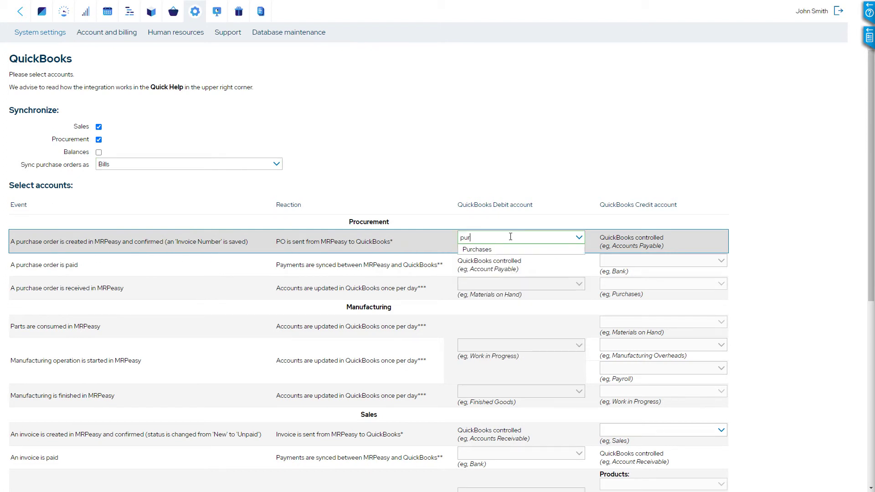
left_click(502, 249)
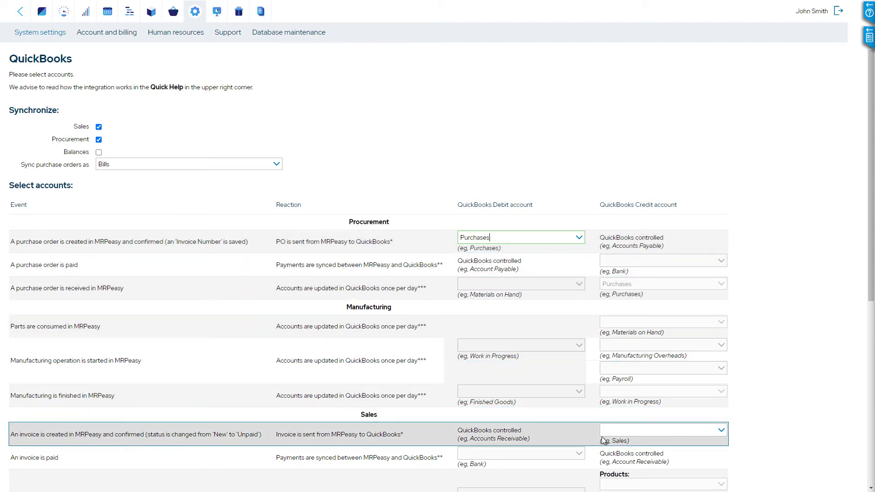
left_click(643, 434)
type("sales")
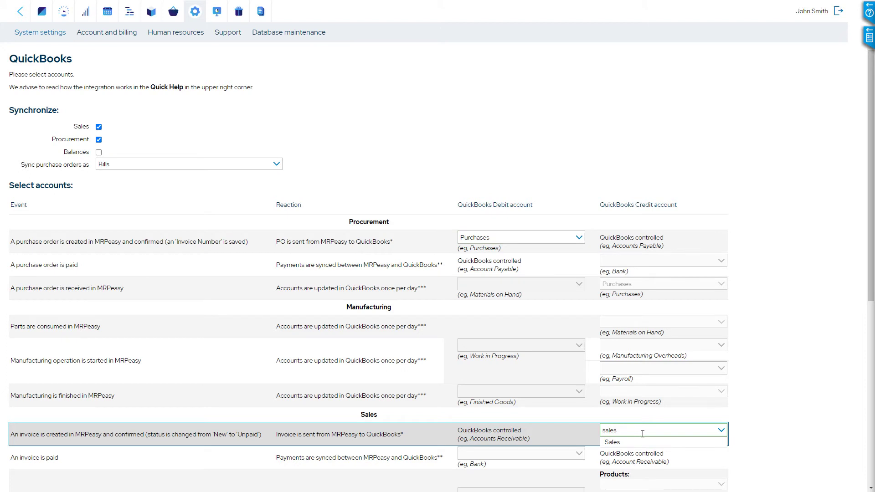
left_click(639, 443)
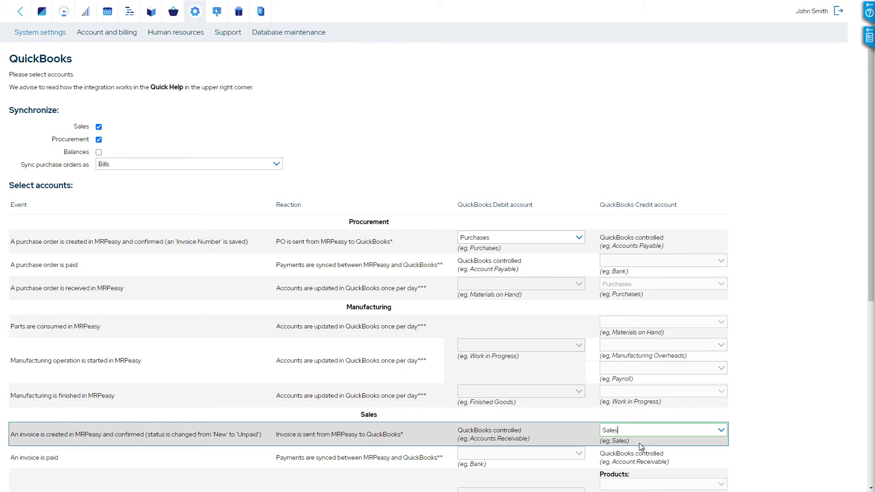
left_click(628, 441)
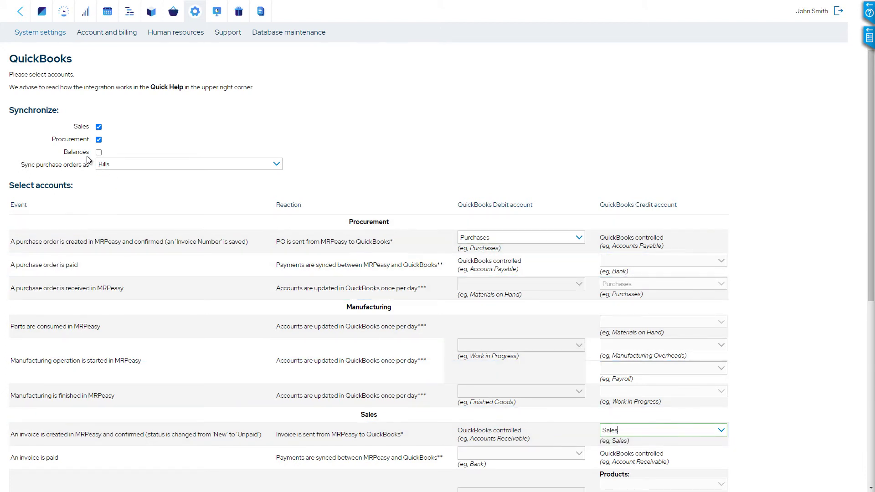
Turn on balance syncing and map paid purchase orders to Bank and received ones to Materials on hand
mouse_move(84, 155)
left_click(99, 153)
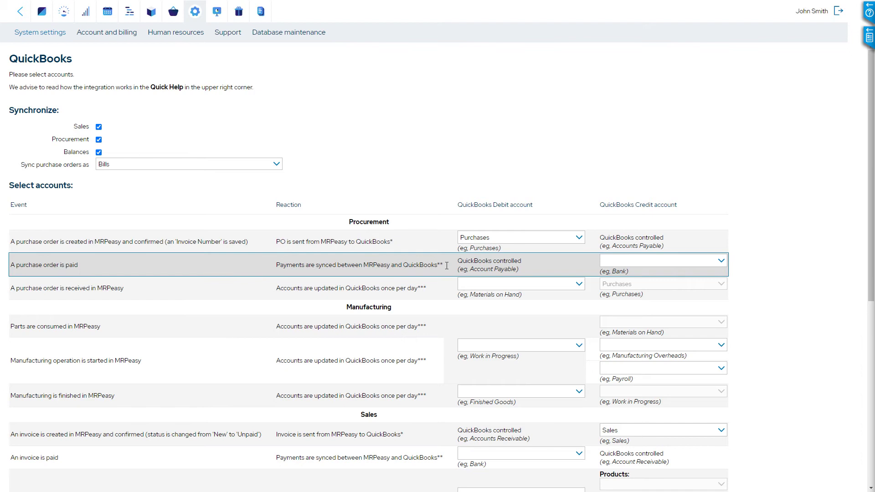
left_click(619, 261)
type("bank")
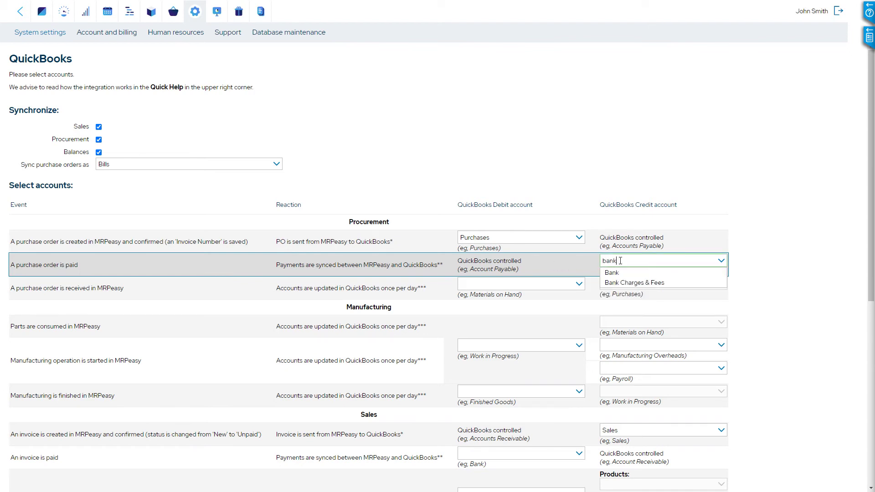
left_click(619, 273)
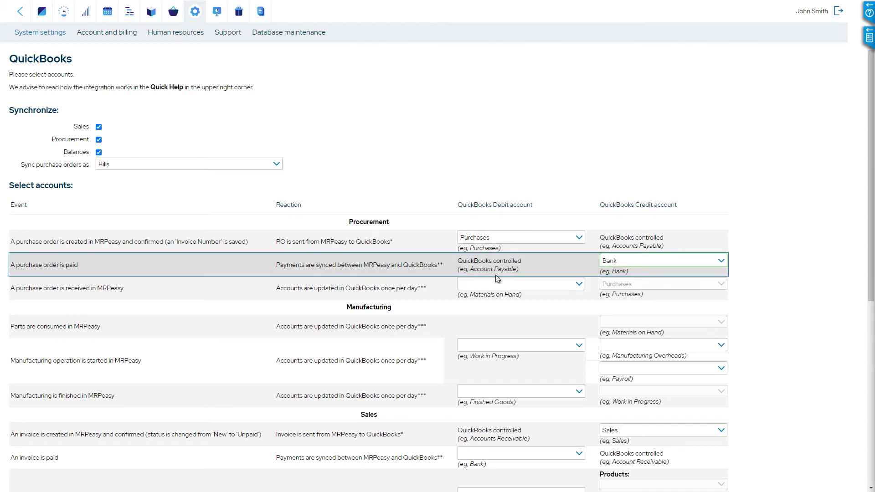
left_click(483, 284)
type("mater")
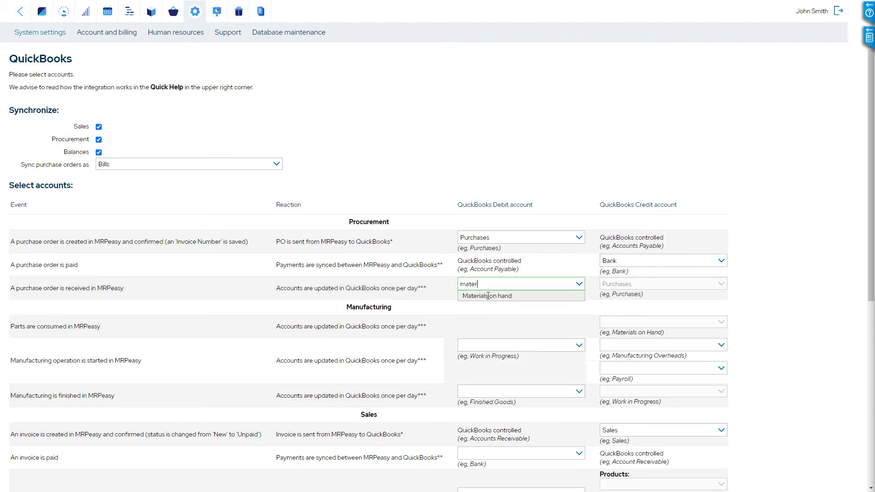
left_click(489, 295)
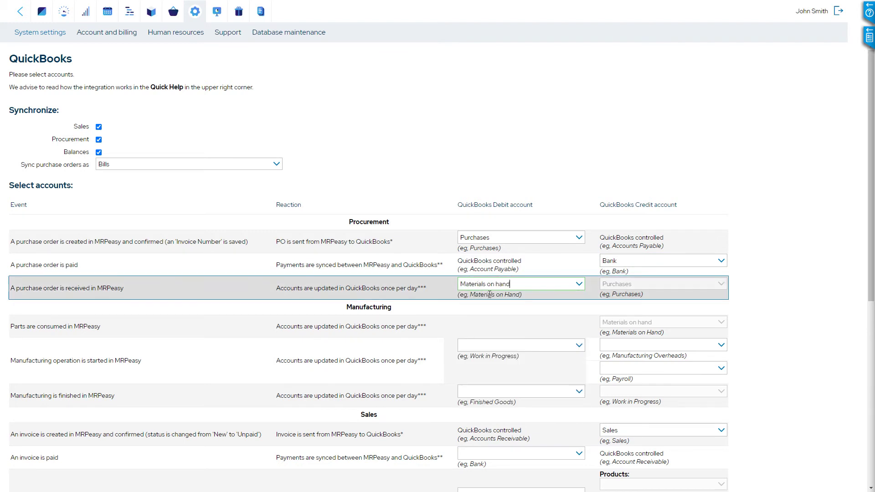
Map Work in progress, Manufacturing overhead costs (applied) and Direct labor cost (applied) for payroll
left_click(483, 345)
type("work")
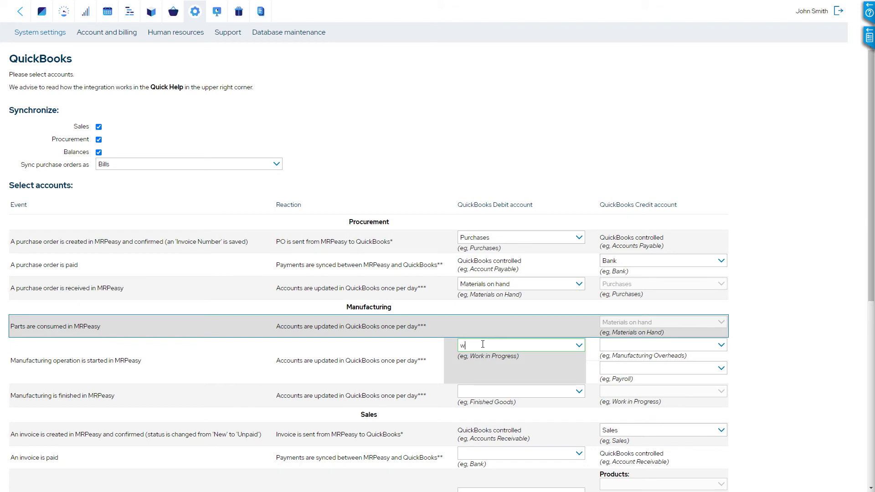
left_click(482, 357)
left_click(637, 346)
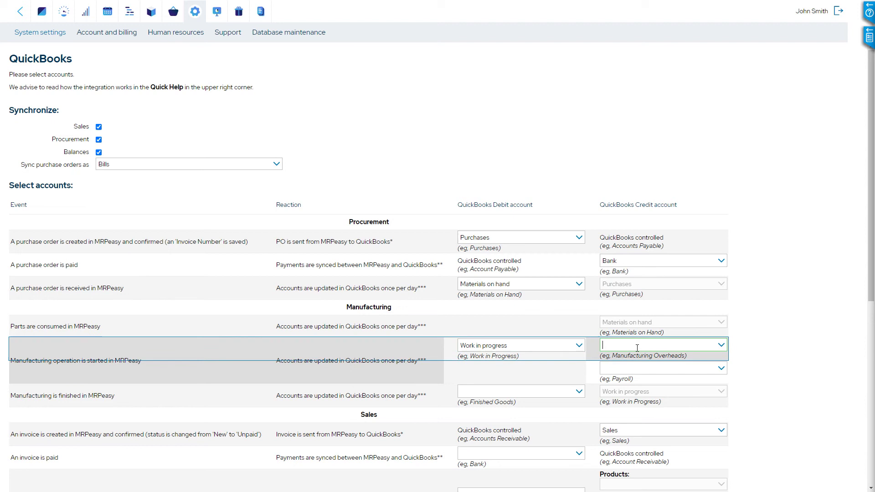
type("manu")
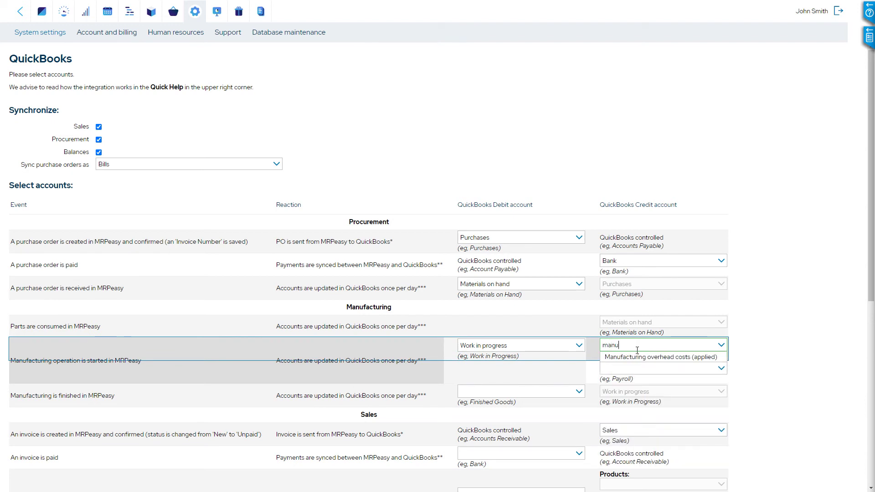
left_click(635, 357)
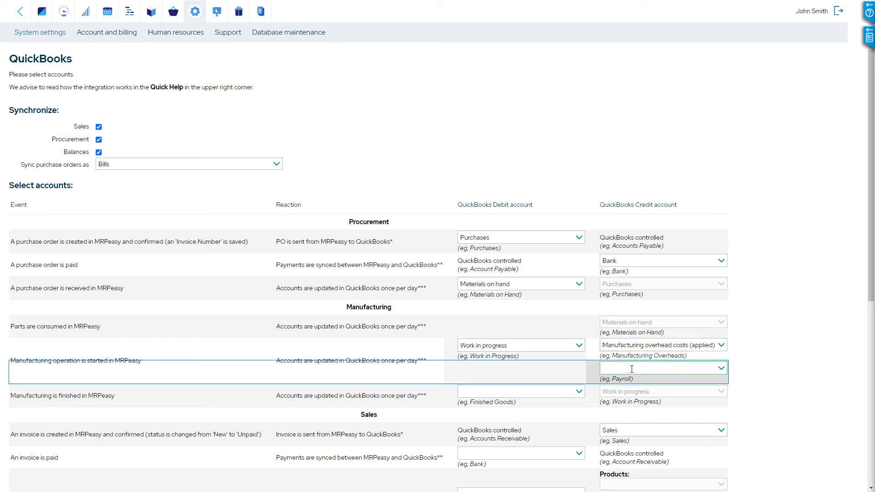
left_click(632, 369)
type("dire")
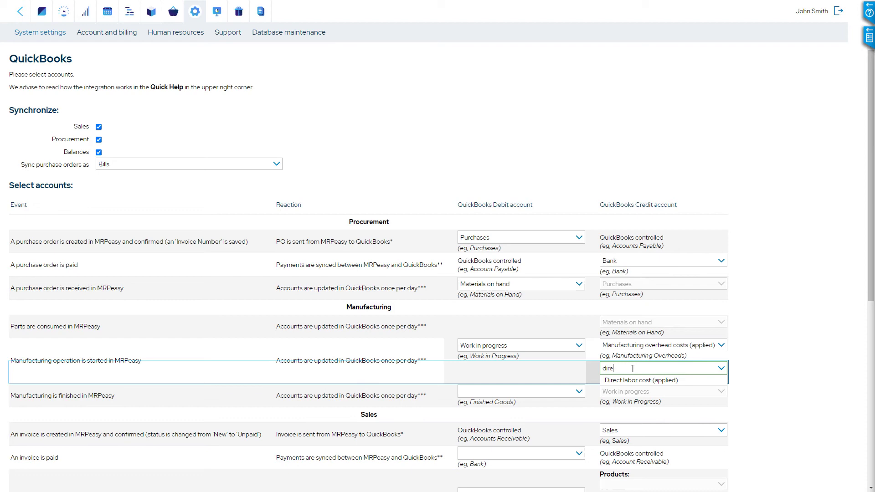
left_click(635, 381)
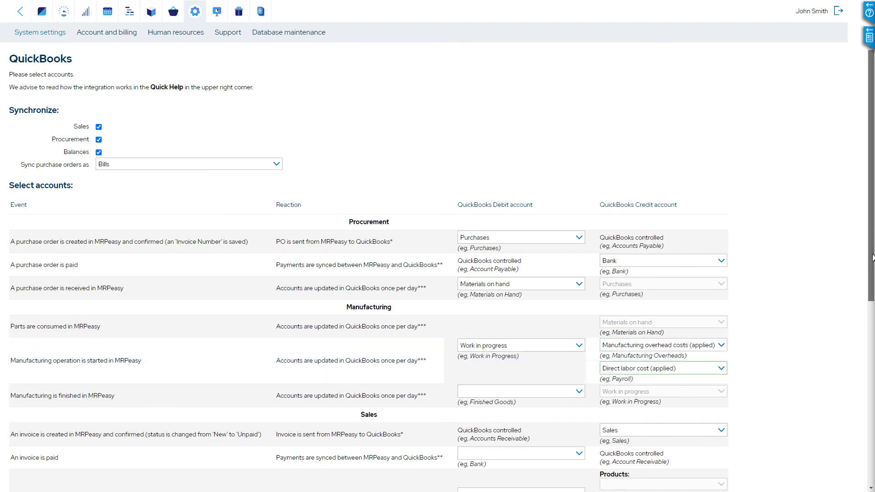
Map finished manufacturing to Finished goods and paid invoices to Bank
scroll(865, 326, "down", 2)
scroll(864, 327, "down", 6)
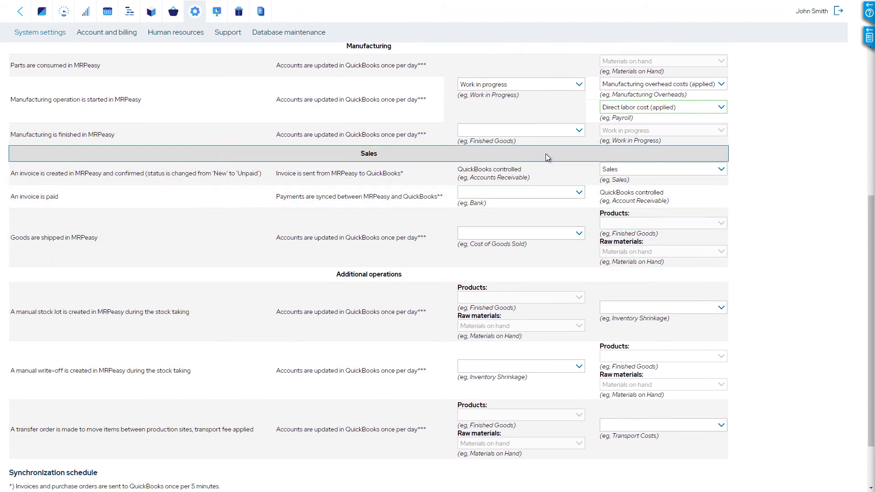
left_click(512, 131)
type("fi")
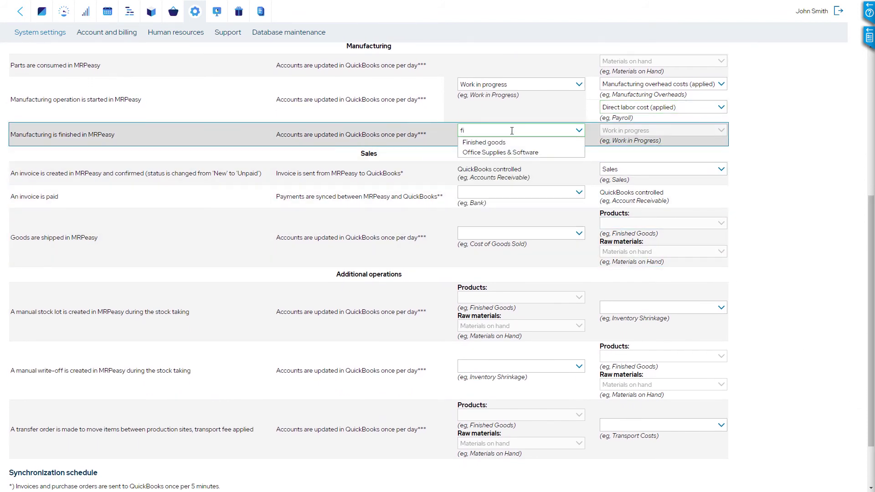
left_click(508, 143)
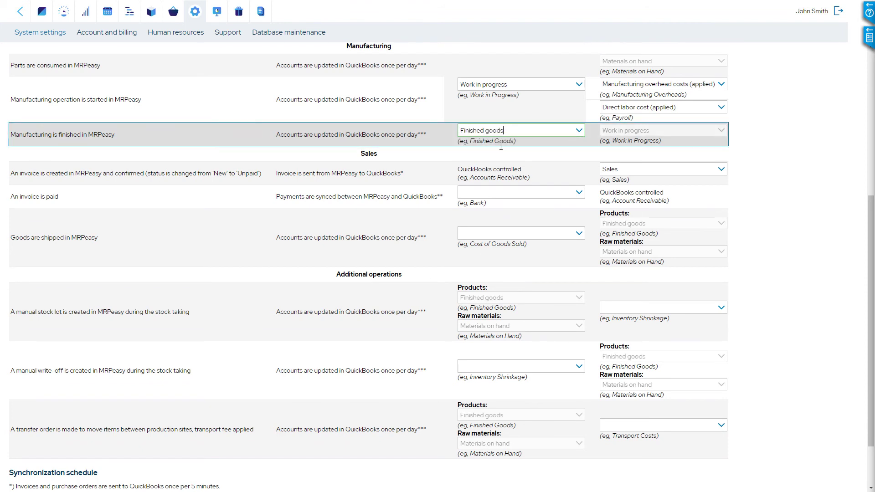
left_click(485, 196)
type("ban")
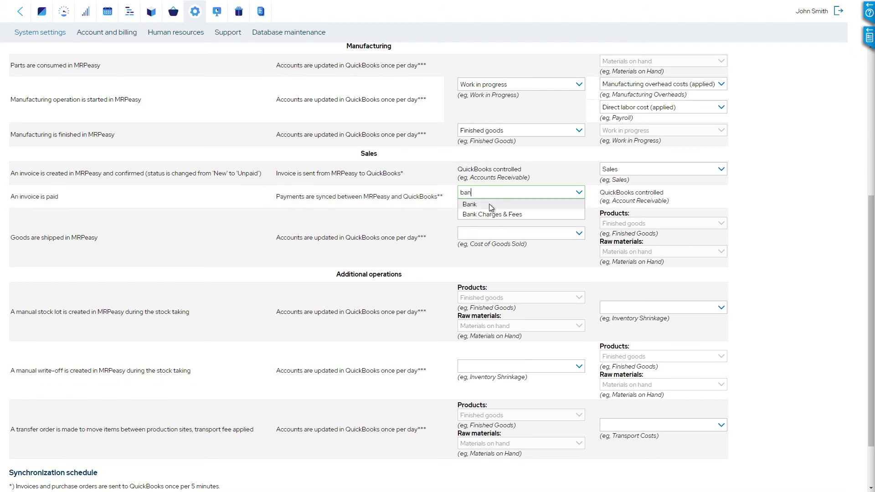
left_click(488, 206)
Map shipped goods to Cost of Goods Sold (COGS) and manual stock lots to Inventory adjustments
left_click(490, 233)
type("cost")
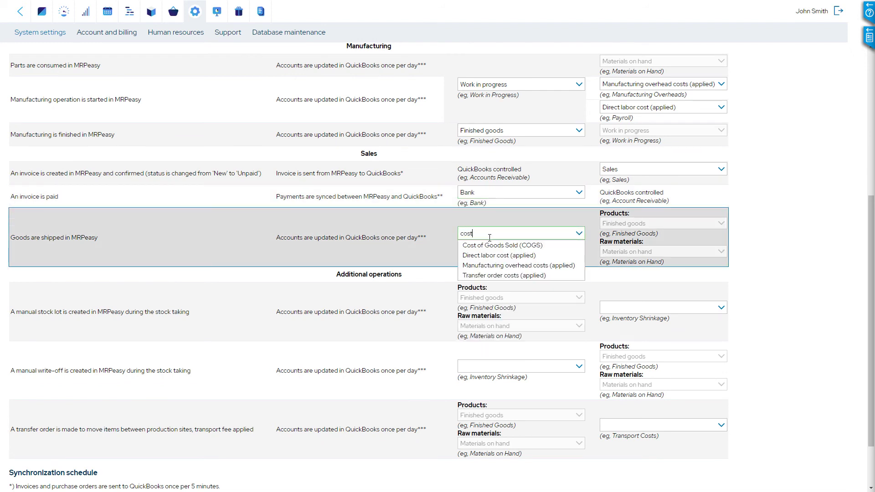
left_click(486, 244)
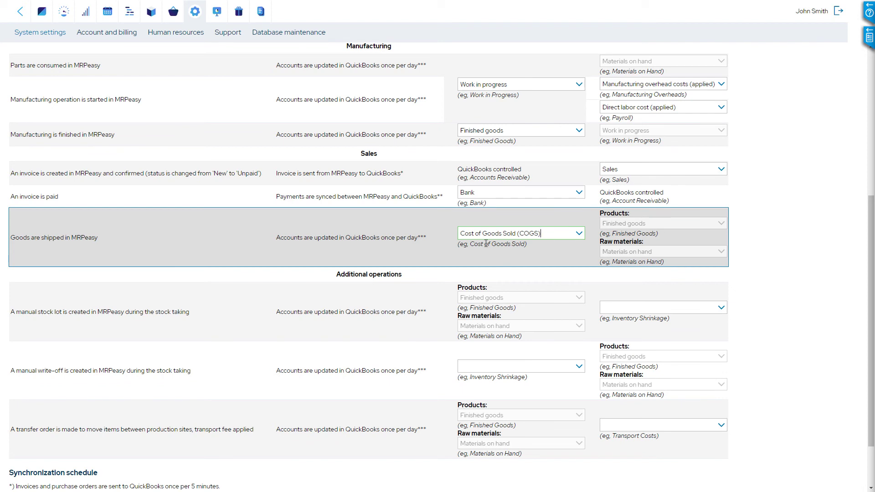
left_click(626, 308)
type("inve")
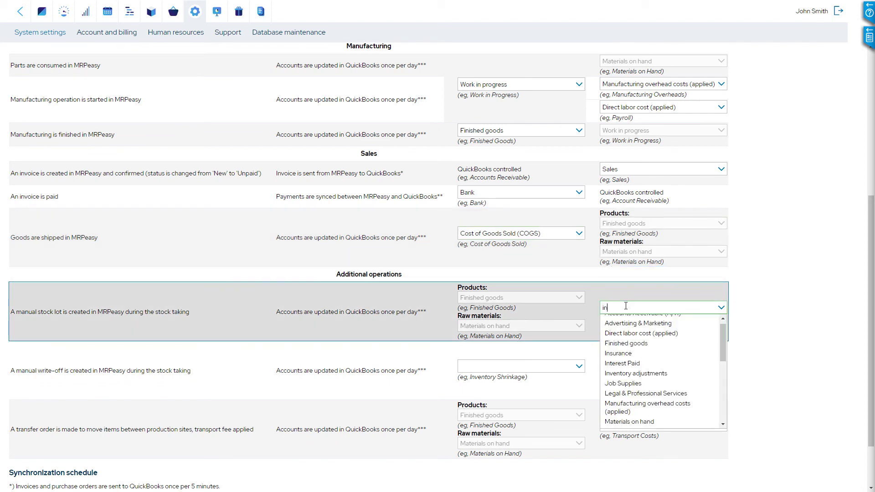
left_click(636, 319)
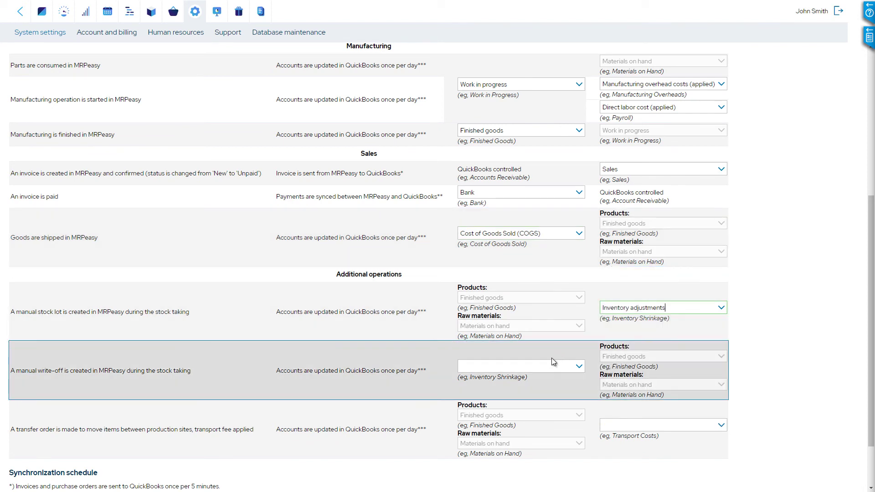
Map manual write-offs to Inventory adjustments and transfers to Transfer order costs (applied), then save
left_click(547, 361)
type("inven")
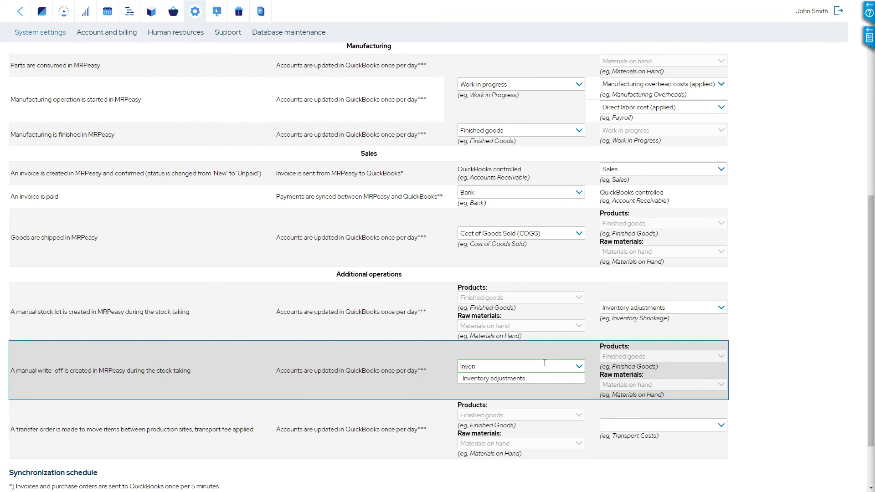
left_click(537, 382)
left_click(641, 424)
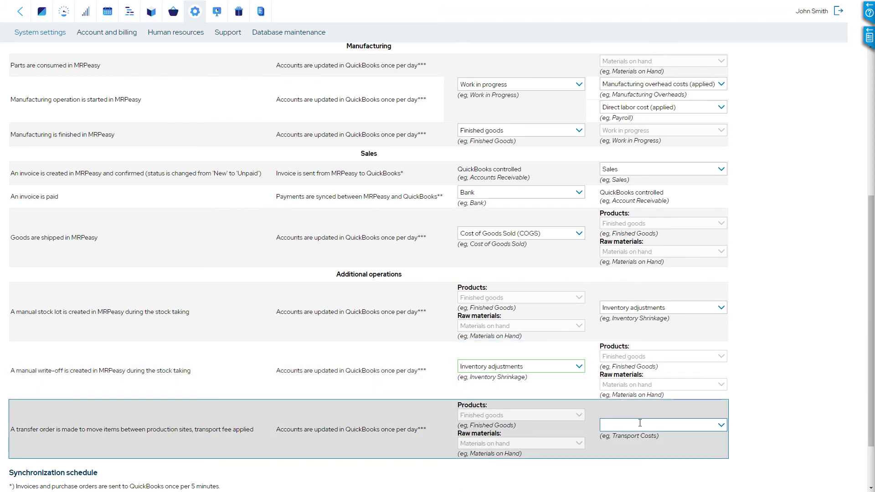
type("t")
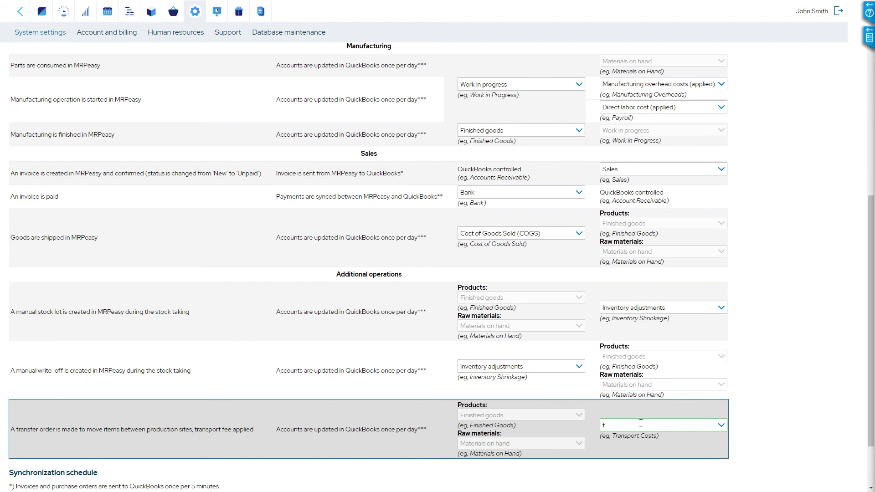
type("ran")
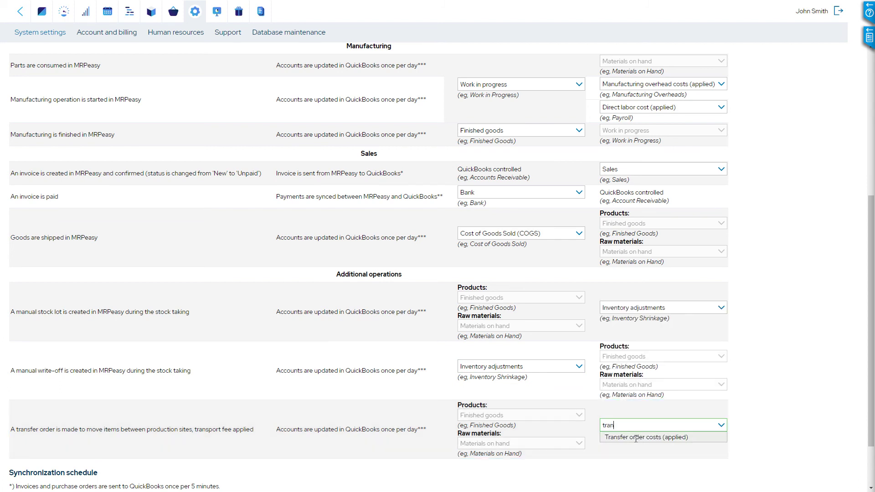
left_click(640, 439)
scroll(872, 409, "down", 2)
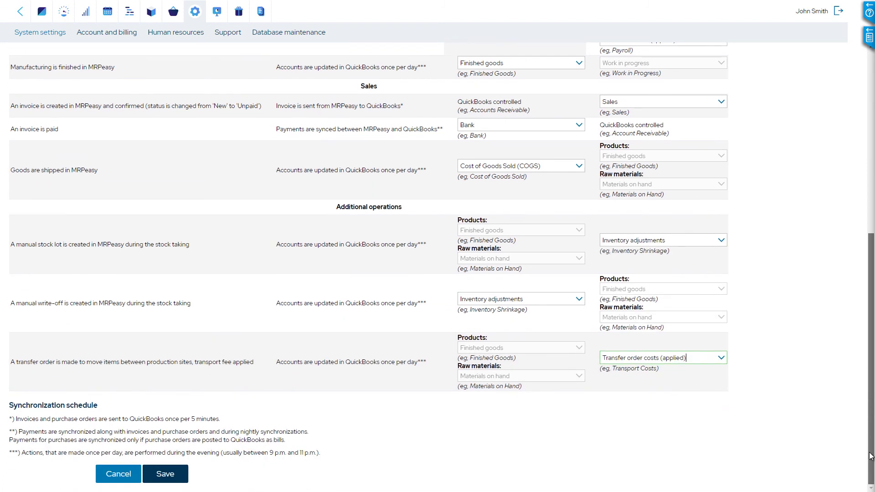
left_click(182, 475)
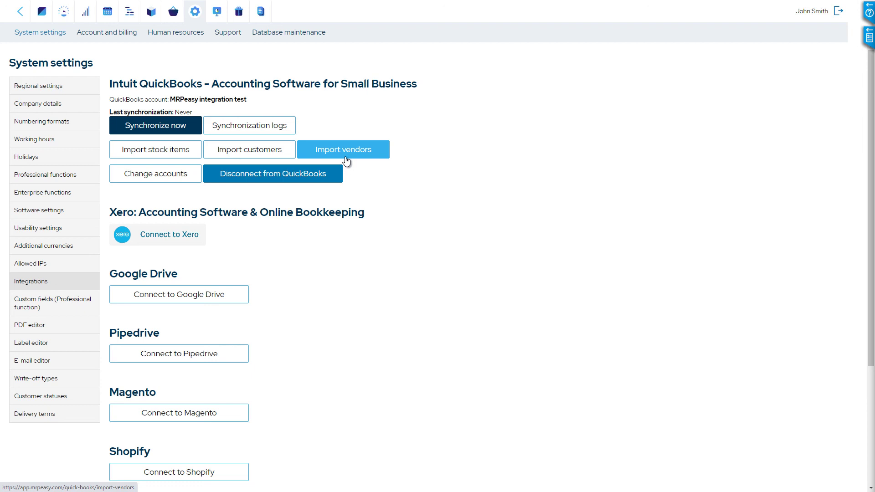
Run a QuickBooks sync and open the 16.07.2020 16:33 synchronization log report
left_click(154, 126)
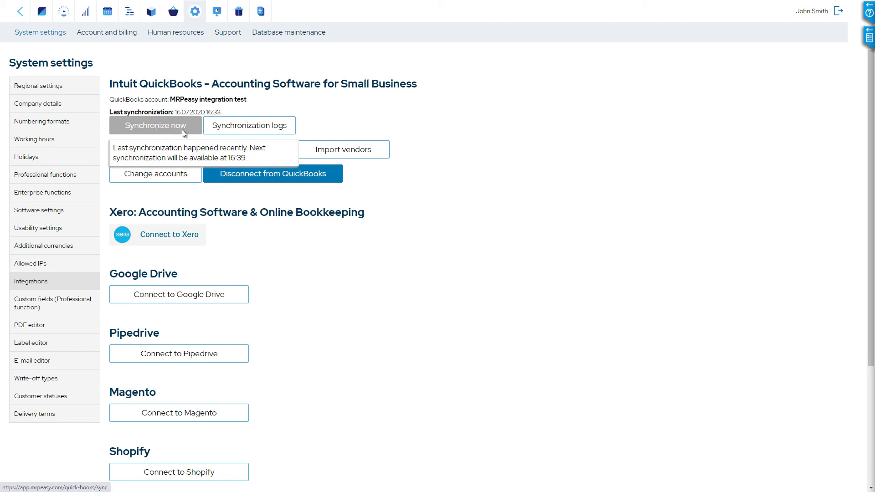
left_click(228, 126)
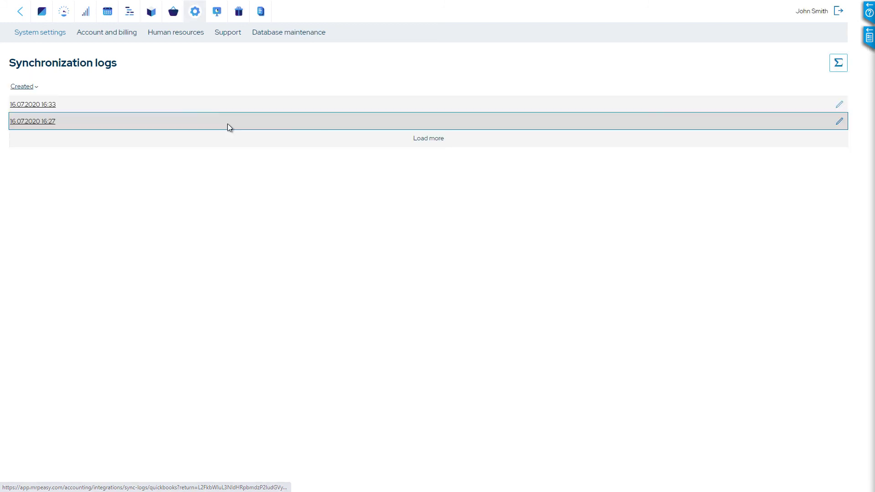
left_click(31, 104)
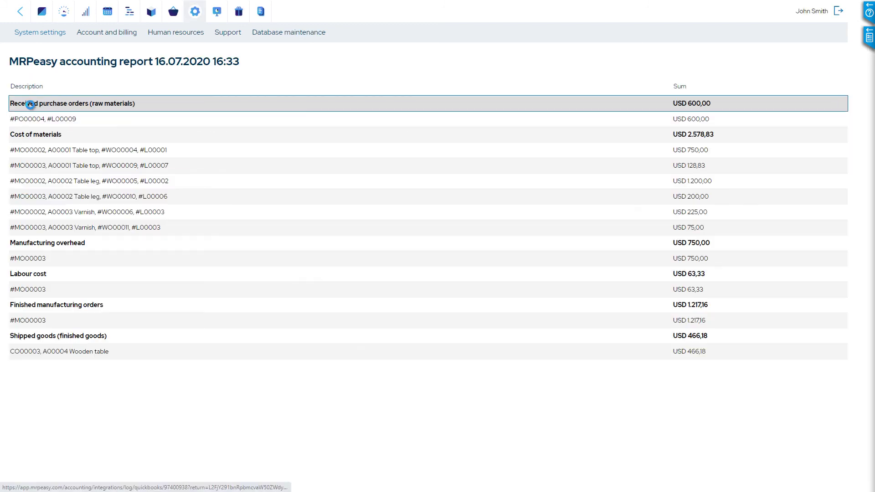